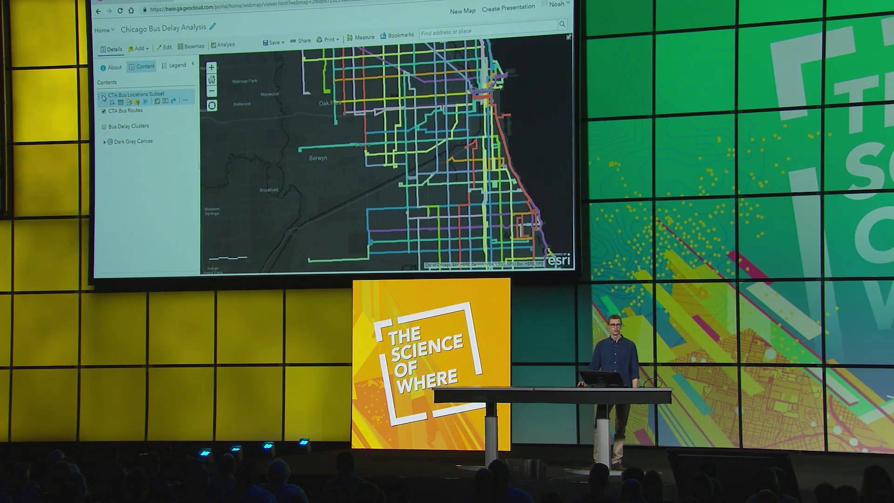
Show the bus location points, check the S3 console, then hide the CTA Bus Routes layer
{"action": "left_click", "coordinate": [103, 96]}
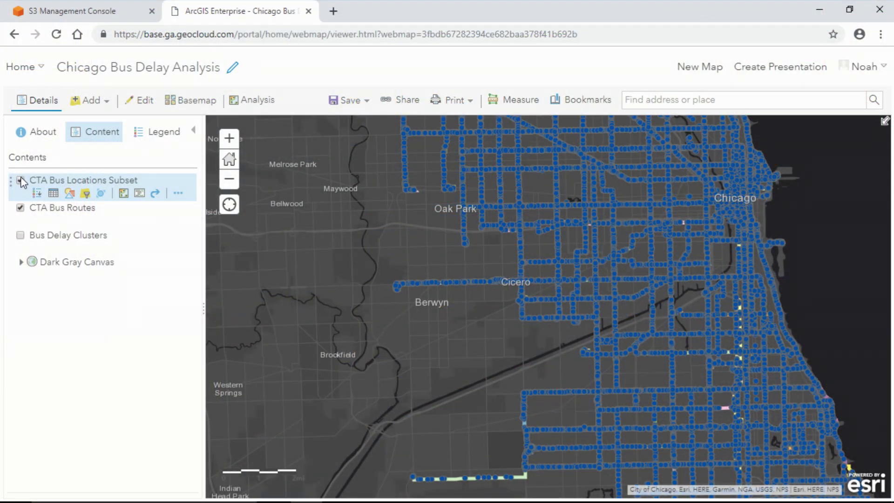
{"action": "left_click", "coordinate": [85, 10]}
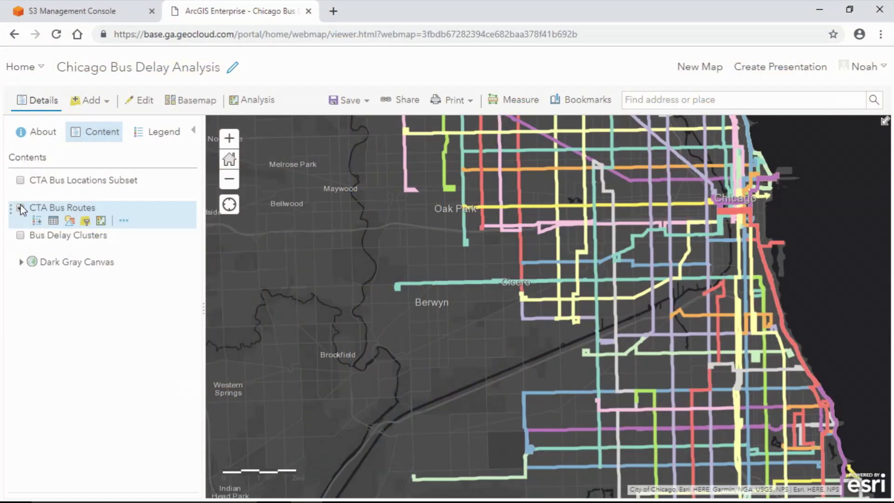
{"action": "left_click", "coordinate": [20, 208]}
Start the GeoAnalytics Detect Incidents tool from the Find Locations group
{"action": "left_click", "coordinate": [217, 100]}
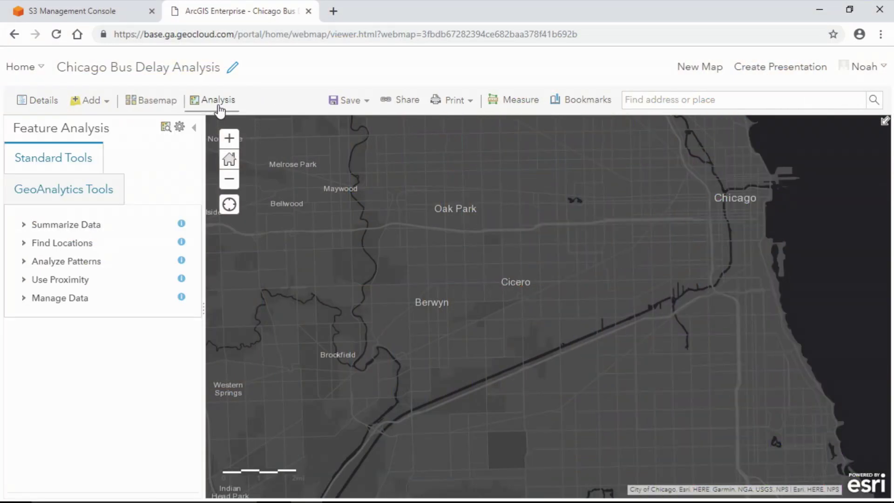
{"action": "left_click", "coordinate": [82, 197]}
{"action": "left_click", "coordinate": [76, 243]}
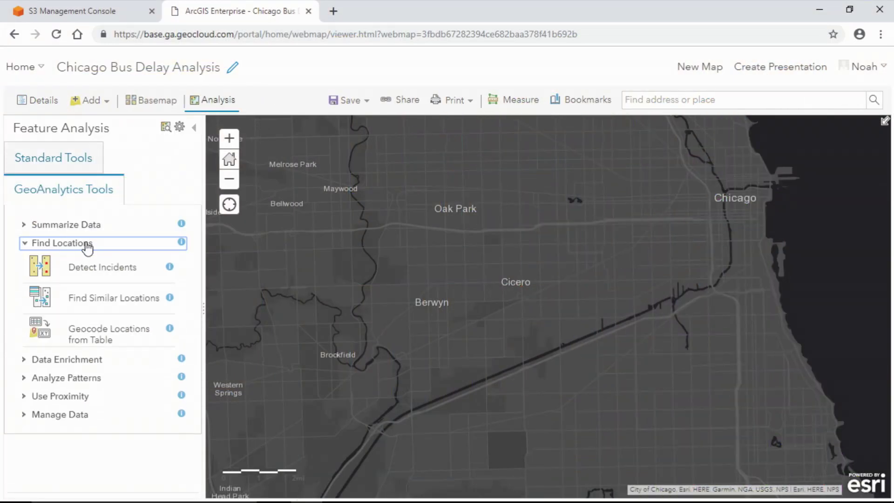
{"action": "left_click", "coordinate": [80, 271]}
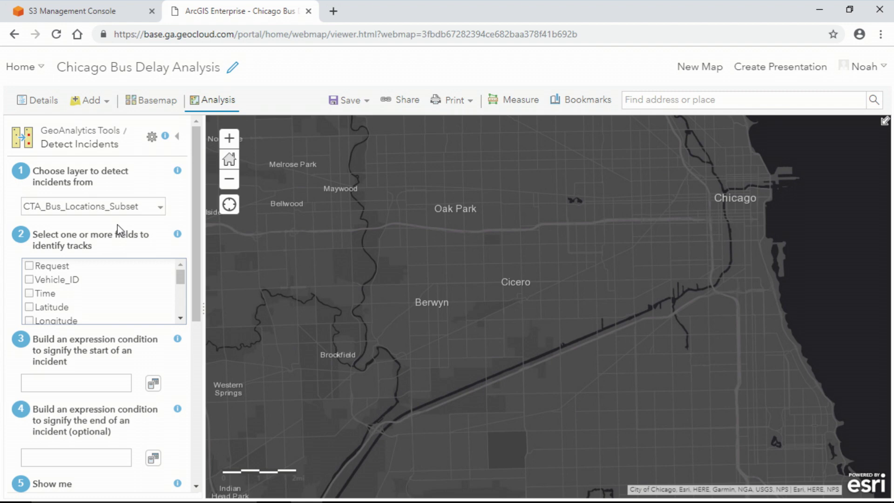
Browse for the analysis layer with the item type filtered to Big Data File Shares
{"action": "left_click", "coordinate": [123, 207]}
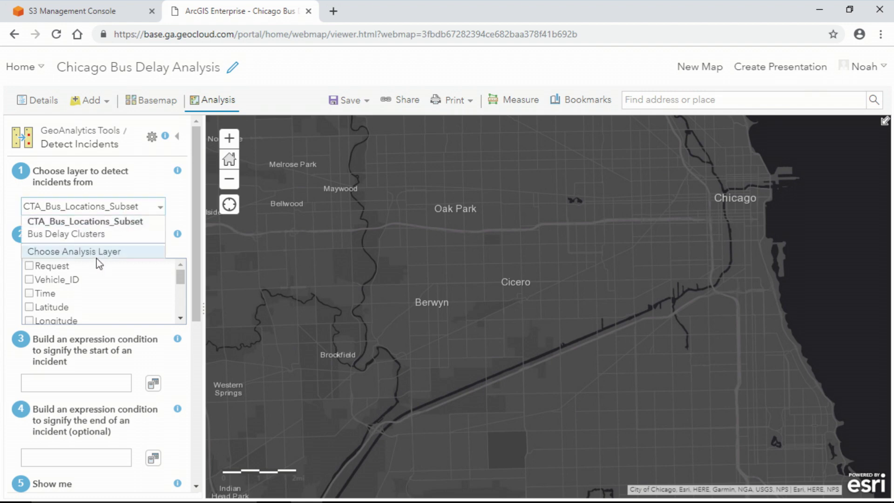
{"action": "left_click", "coordinate": [100, 252]}
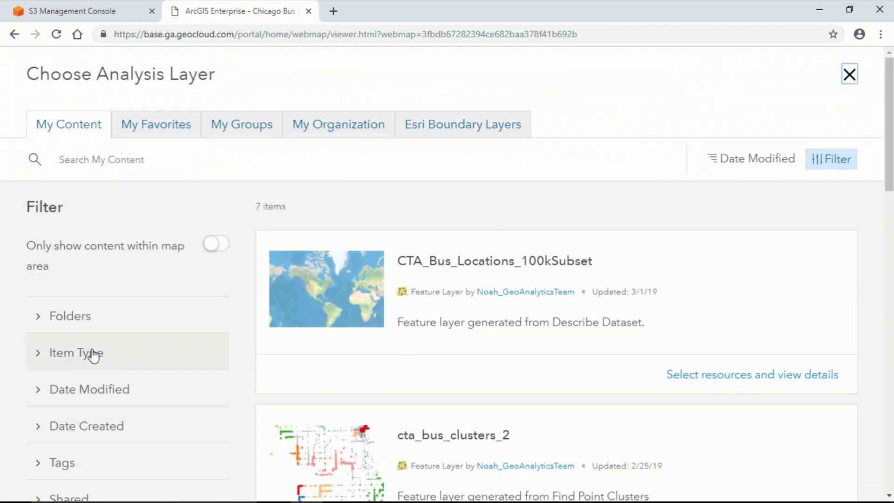
{"action": "left_click", "coordinate": [88, 359]}
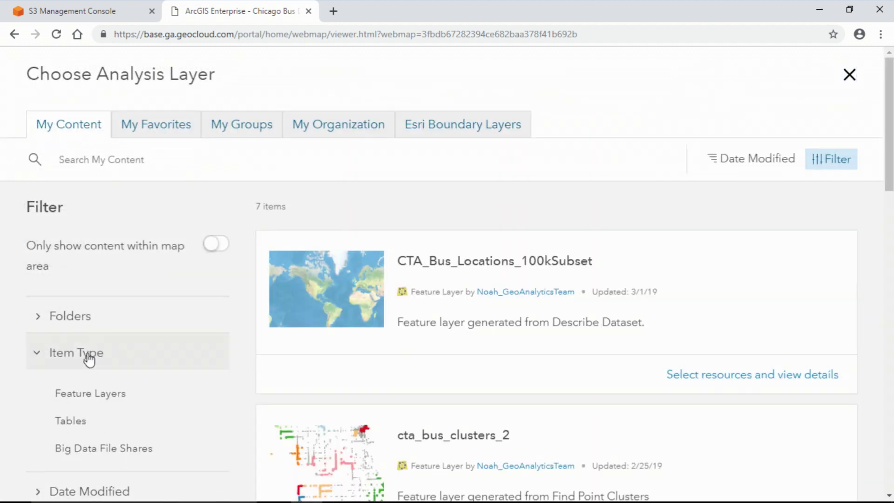
{"action": "left_click", "coordinate": [99, 448]}
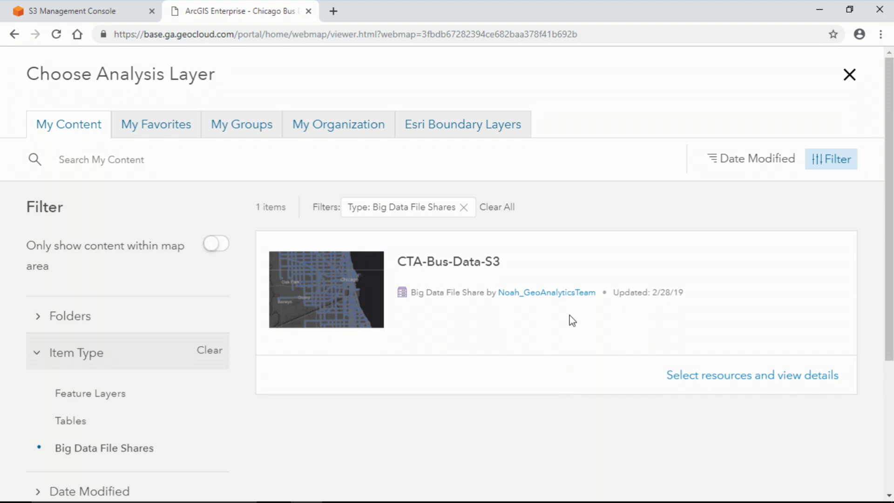
Choose cta_bus_locations from CTA-Bus-Data-S3 as the Detect Incidents input layer
{"action": "left_click", "coordinate": [823, 383]}
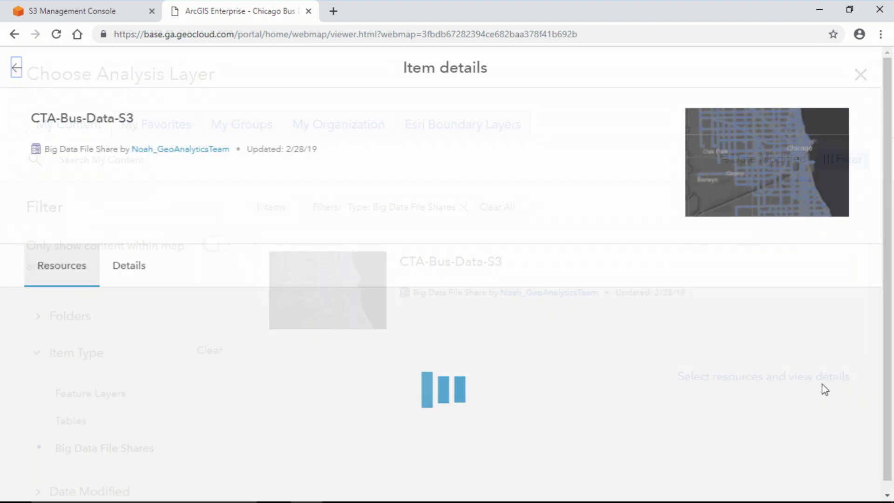
{"action": "scroll", "coordinate": [808, 414], "scroll_direction": "down", "scroll_amount": 2}
{"action": "left_click", "coordinate": [809, 432]}
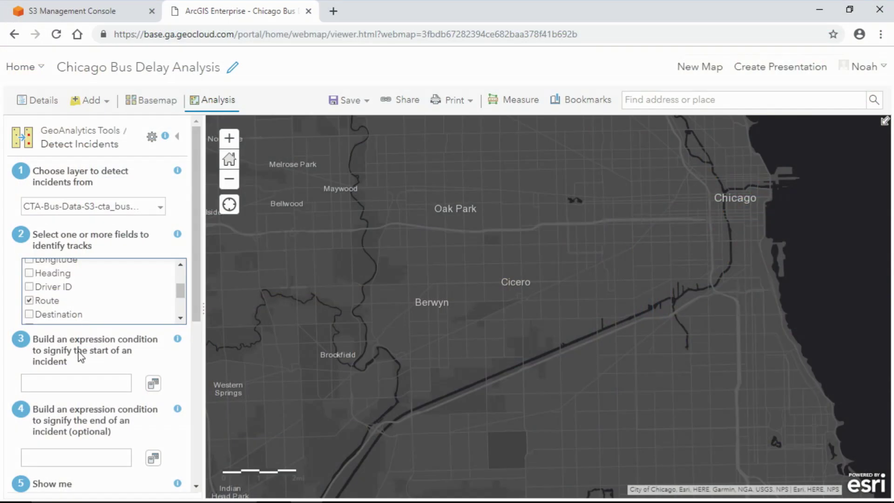
Paste the start-of-incident expression into the step 3 condition field
{"action": "scroll", "coordinate": [80, 356], "scroll_direction": "down", "scroll_amount": 1}
{"action": "left_click", "coordinate": [77, 319]}
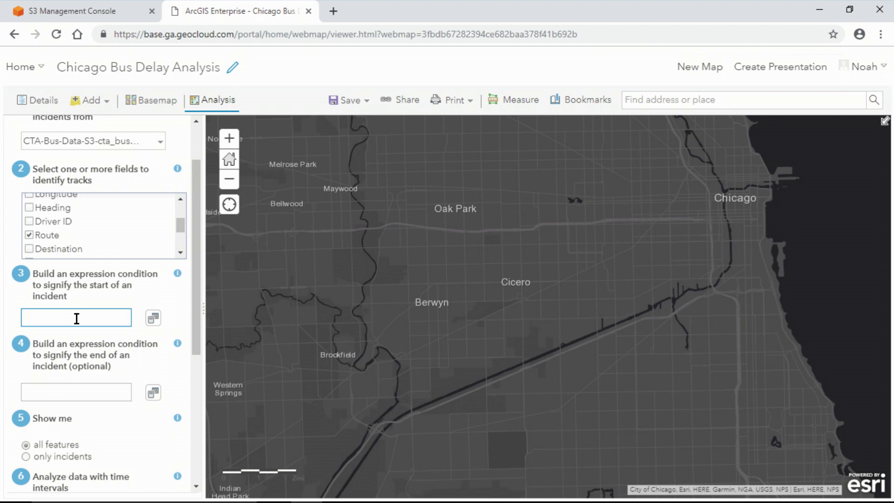
{"action": "right_click", "coordinate": [77, 318]}
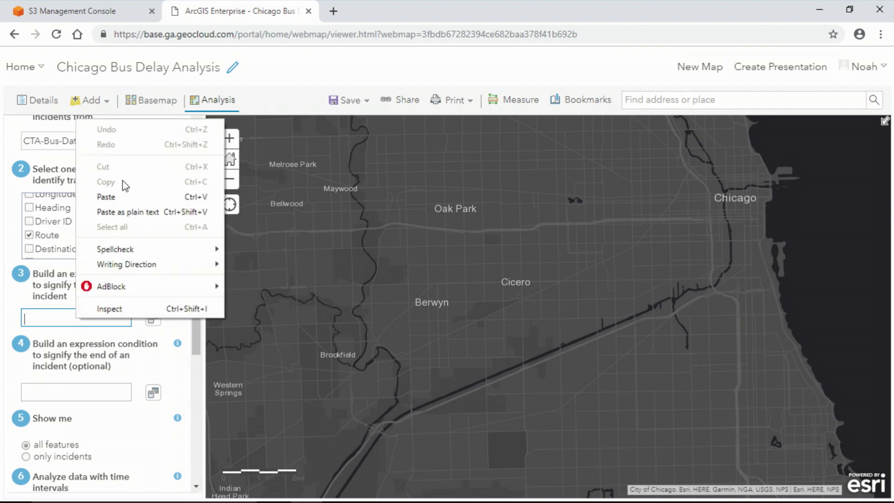
{"action": "left_click", "coordinate": [122, 194]}
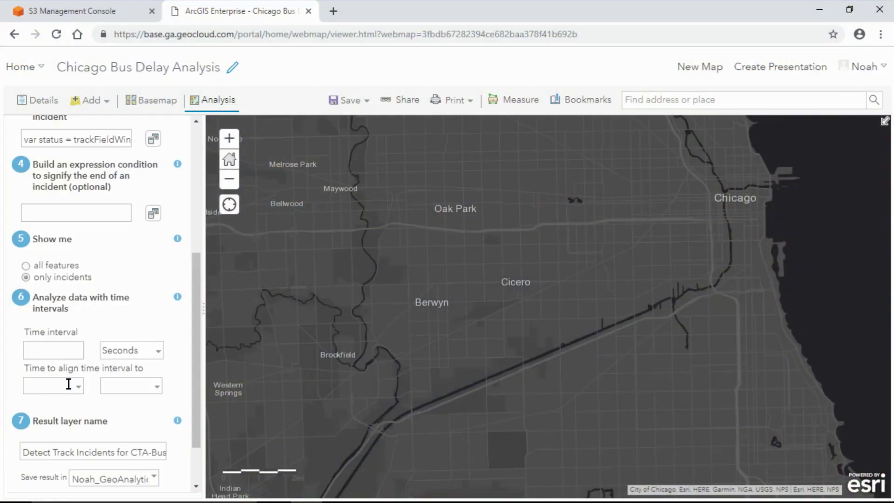
{"action": "scroll", "coordinate": [56, 410], "scroll_direction": "down", "scroll_amount": 2}
Run the Detect Incidents analysis to add the Detect Track Incidents result layer
{"action": "left_click", "coordinate": [61, 474]}
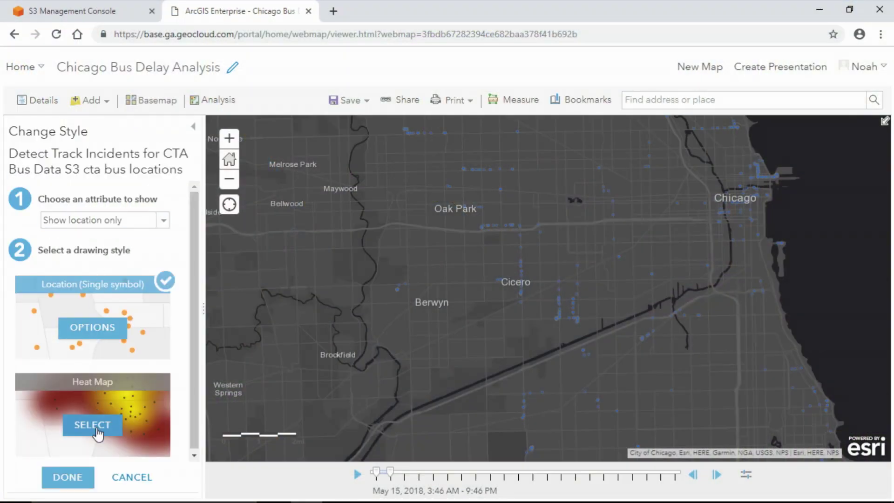
Draw the Detect Track Incidents layer as a heat map and animate it through time
{"action": "left_click", "coordinate": [92, 425]}
{"action": "left_click", "coordinate": [68, 477]}
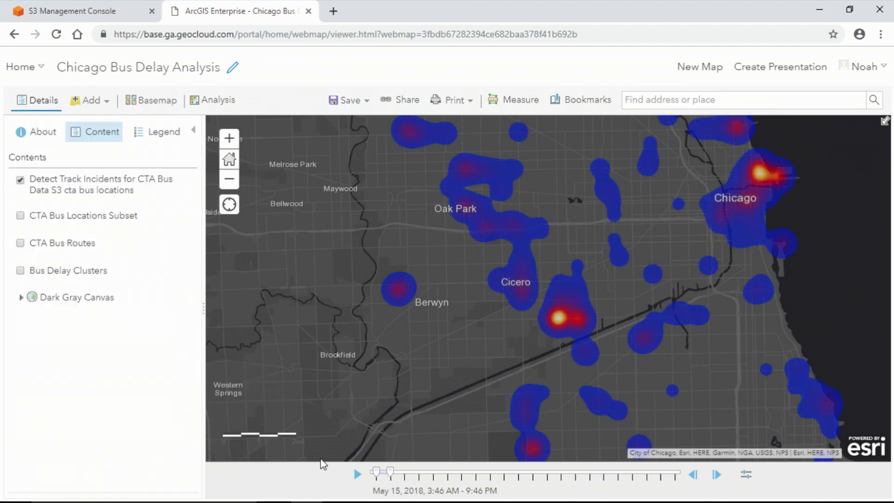
{"action": "left_click", "coordinate": [356, 474]}
{"action": "scroll", "coordinate": [569, 335], "scroll_direction": "down", "scroll_amount": 1}
{"action": "left_click_drag", "start_coordinate": [516, 355], "coordinate": [460, 315]}
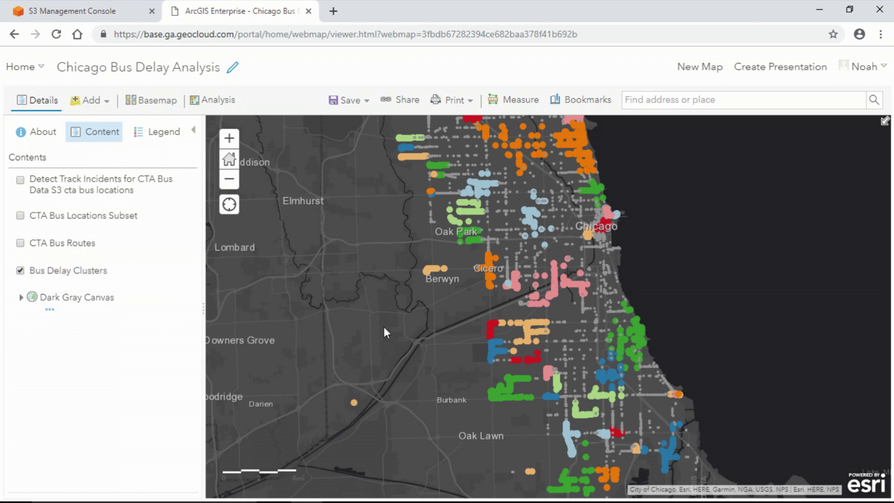
Go to the Ford City Mall bookmark, use the Imagery with Labels basemap, then zoom to Ford City Mall Detail
{"action": "left_click", "coordinate": [590, 103]}
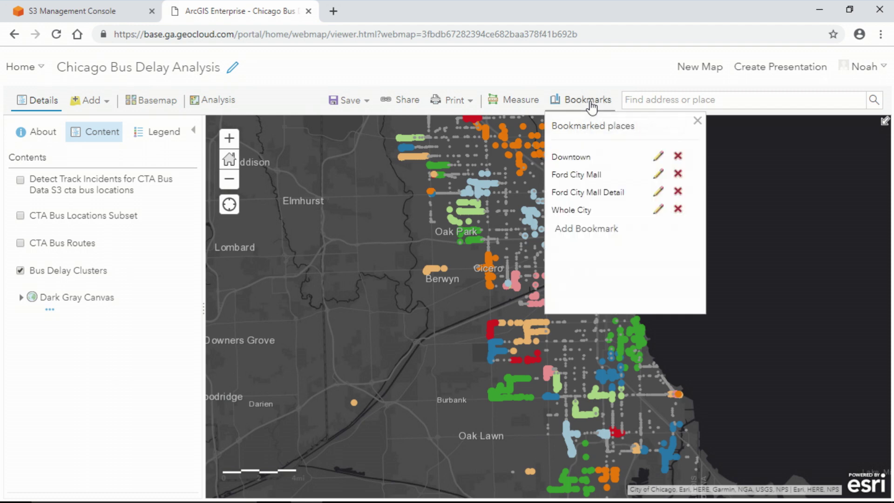
{"action": "left_click", "coordinate": [592, 176]}
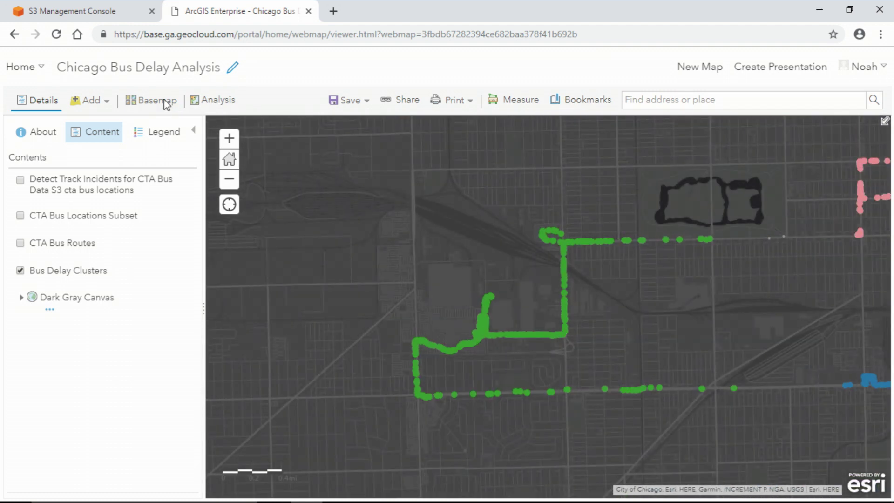
{"action": "left_click", "coordinate": [165, 103]}
{"action": "left_click", "coordinate": [236, 159]}
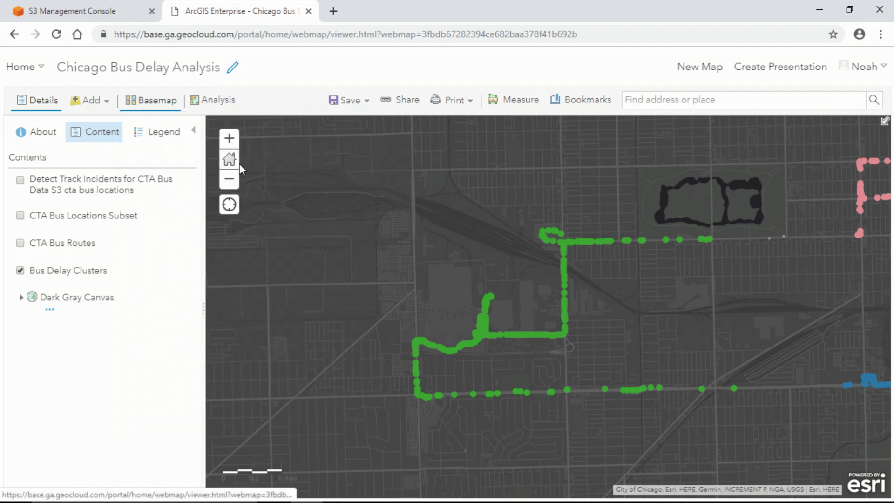
{"action": "left_click", "coordinate": [572, 110]}
{"action": "left_click", "coordinate": [578, 193]}
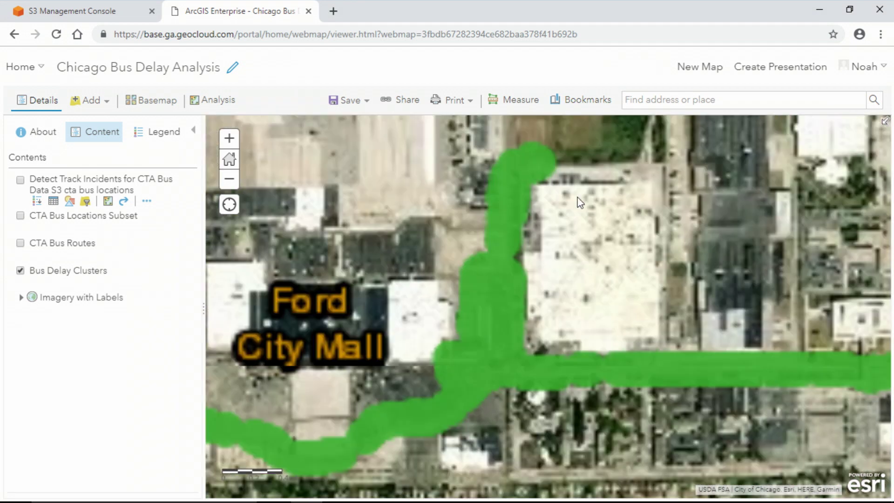